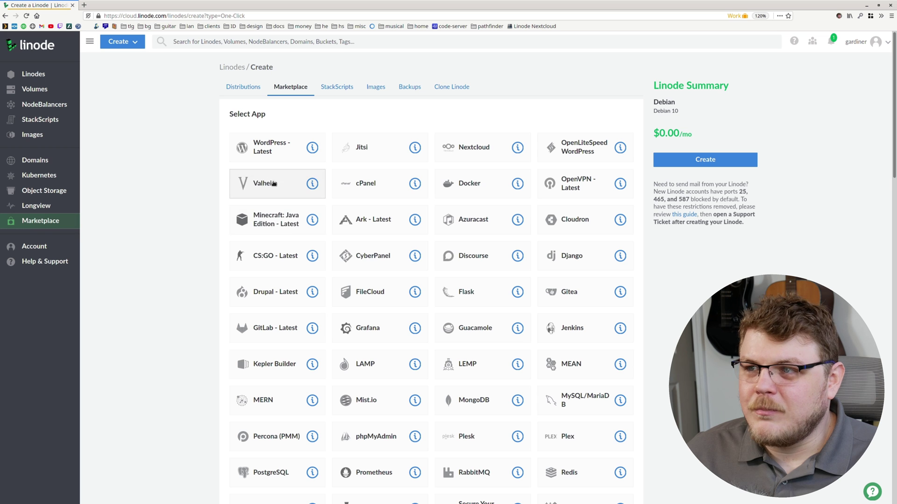
Choose the Valheim app and replace the default Valheim server name with your own
left_click_drag(263, 183, 254, 184)
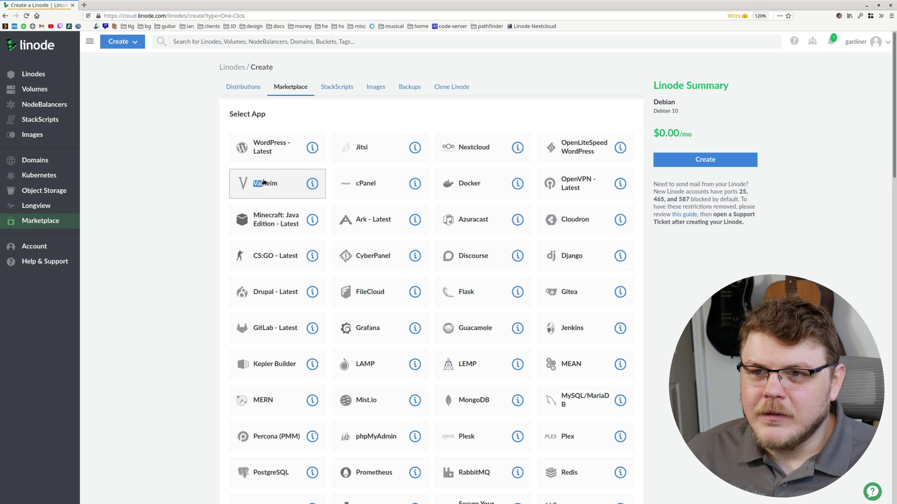
scroll(627, 288, "down", 10)
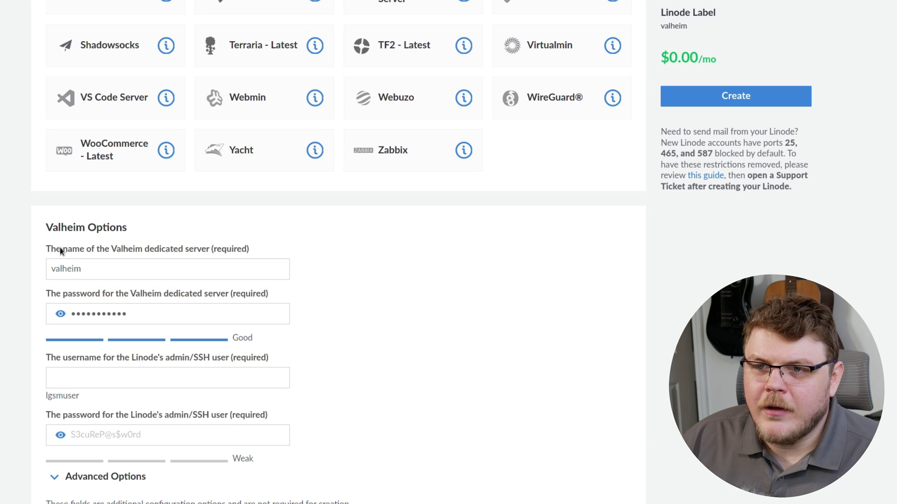
left_click_drag(60, 248, 173, 251)
left_click(136, 272)
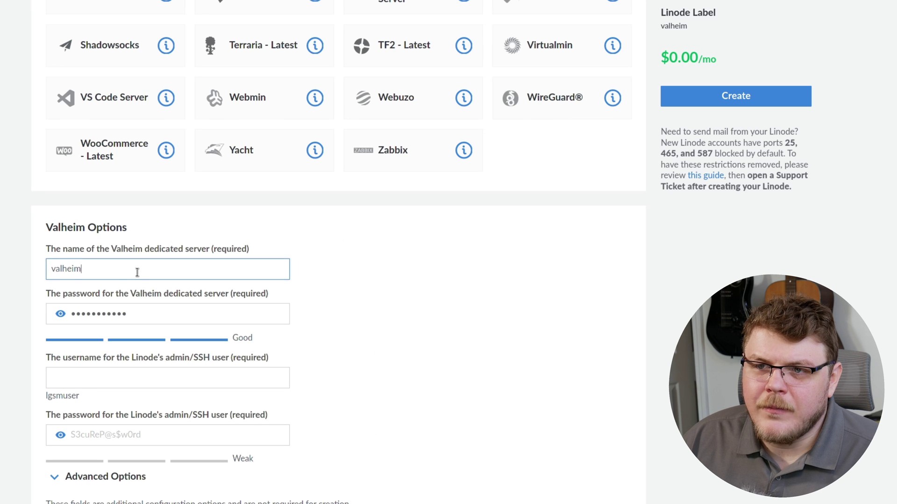
double_click(117, 272)
type("gardinerbry")
key("BackSpace")
key("BackSpace")
key("BackSpace")
key("BackSpace")
key("BackSpace")
key("BackSpace")
key("BackSpace")
key("BackSpace")
key("BackSpace")
key("BackSpace")
key("BackSpace")
type("gardiner-server")
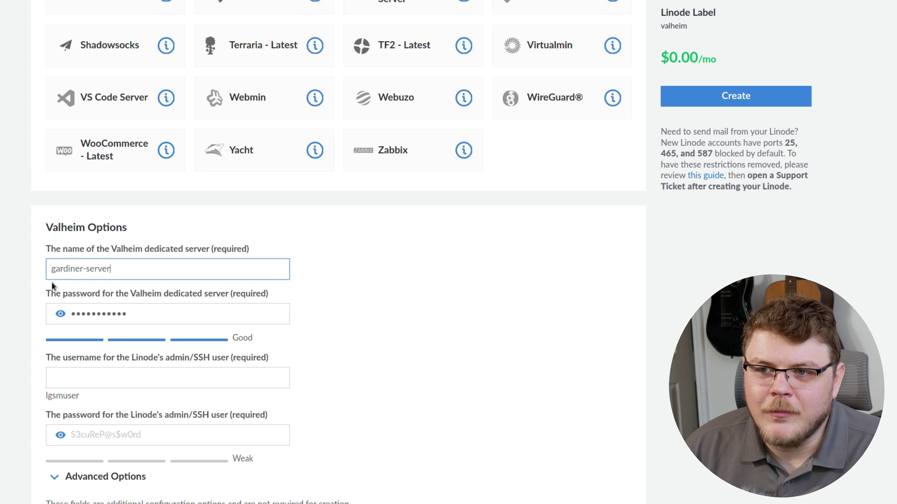
left_click_drag(52, 269, 200, 275)
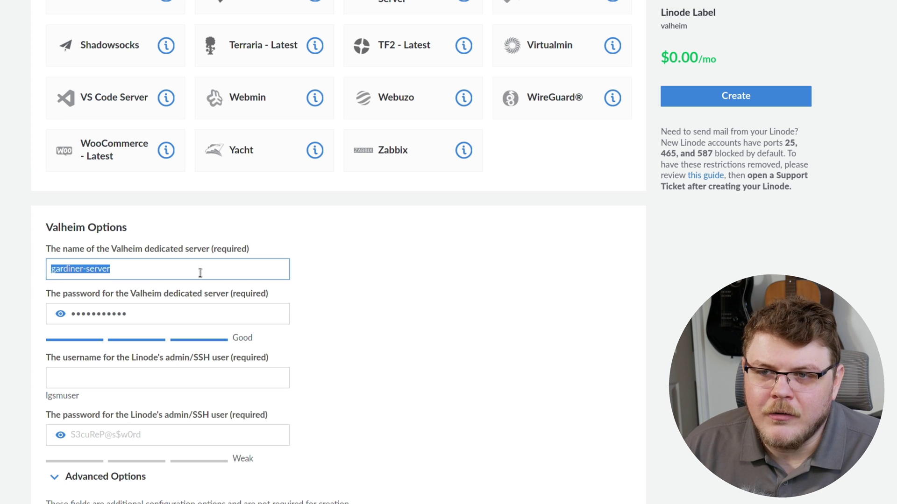
left_click(200, 274)
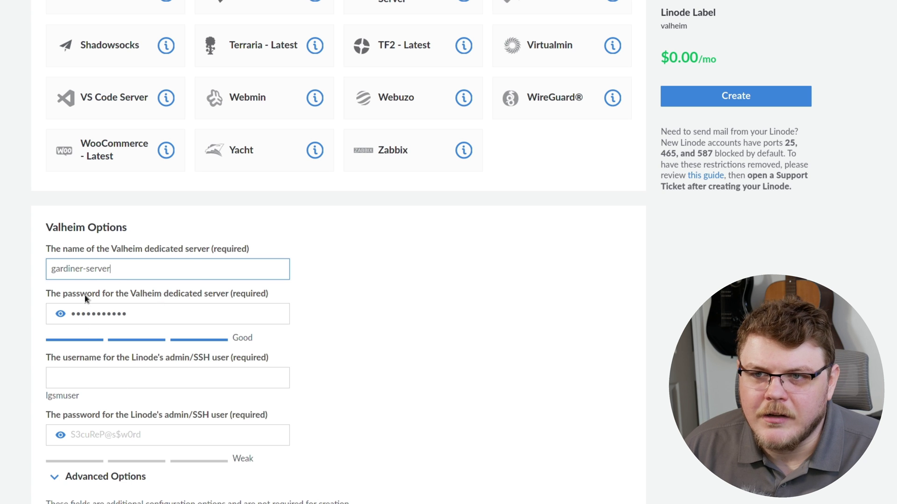
Enter the server password, admin username lgsmuser, and begin entering the admin password
left_click(113, 381)
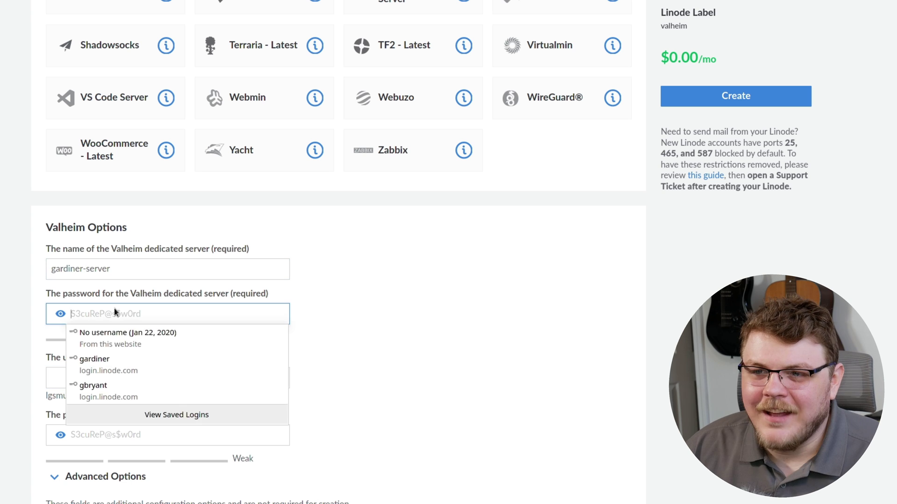
key("Escape")
type("•••••••••••")
key("Tab")
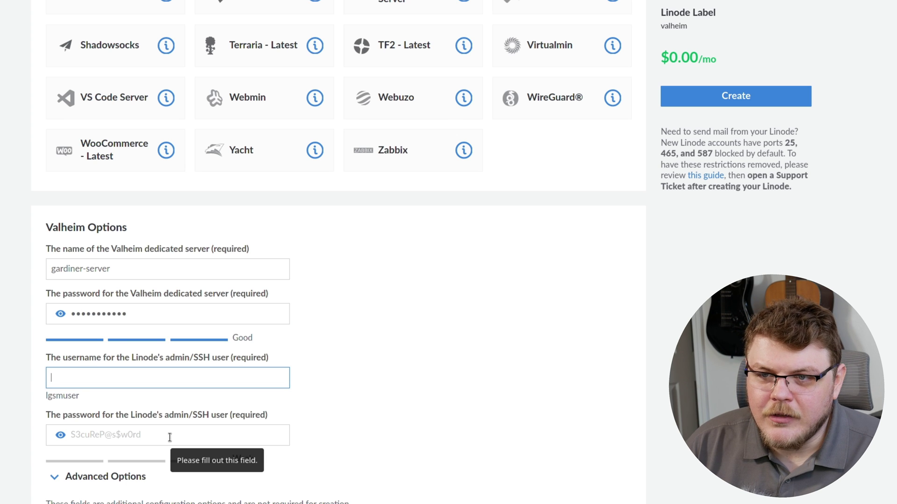
type("lgsmuser")
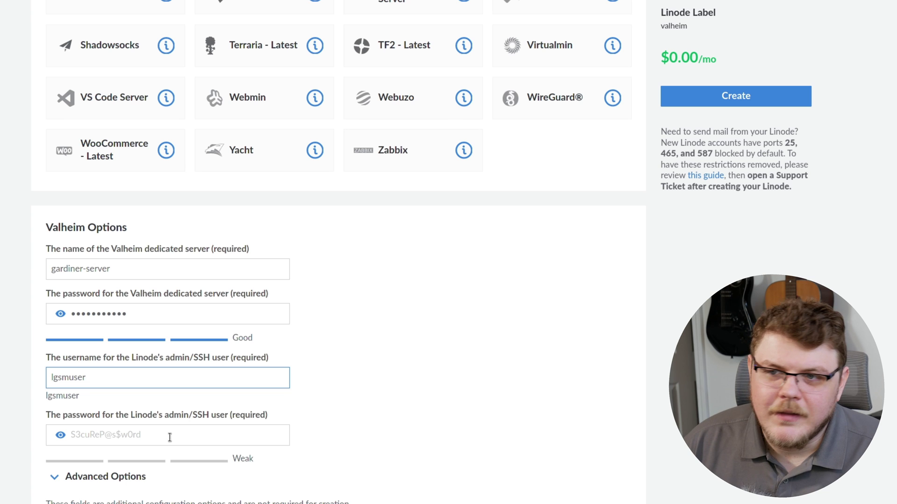
left_click(49, 404)
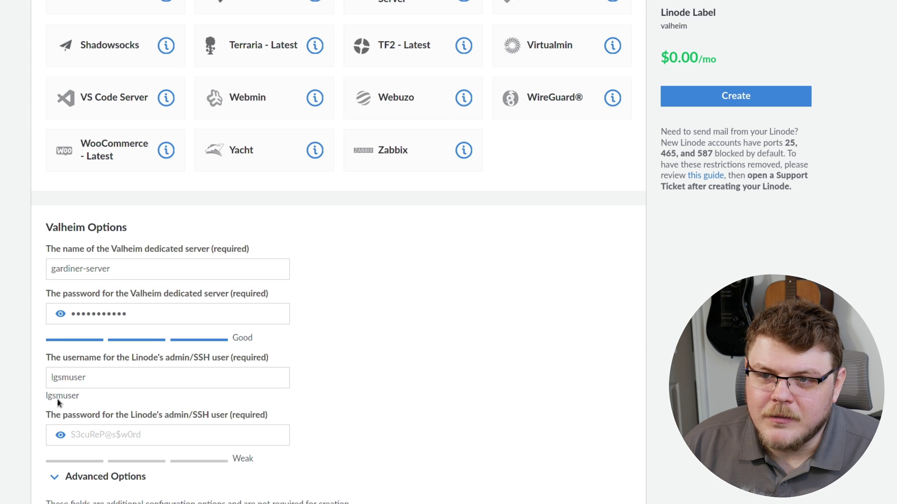
left_click_drag(47, 395, 63, 396)
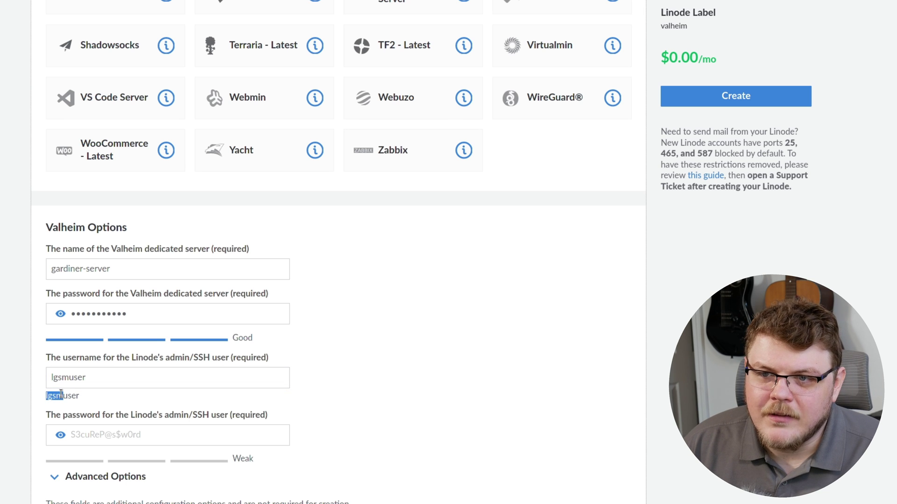
left_click(77, 439)
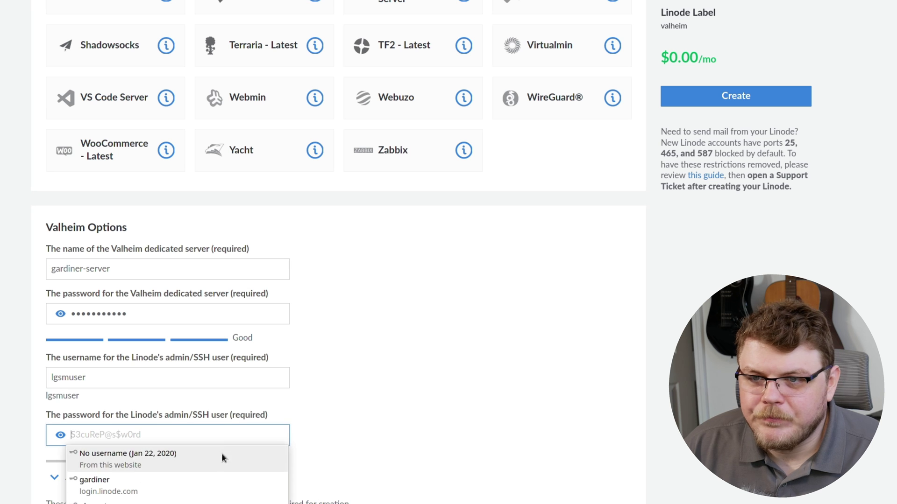
left_click(134, 434)
type("S")
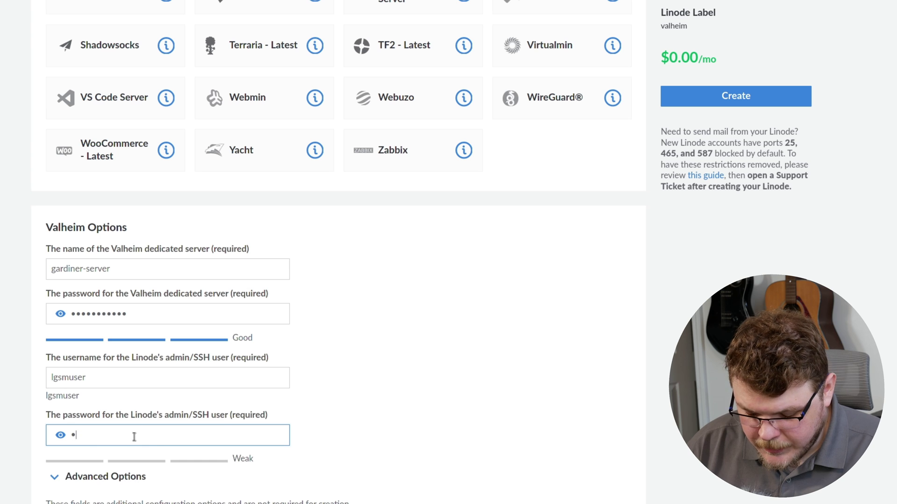
type("•••••••••••")
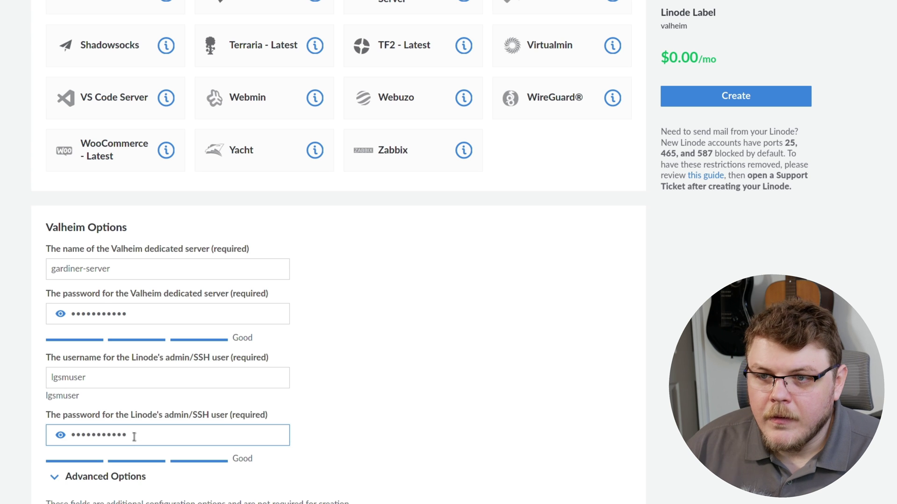
Set 'Disable root access over SSH' to Yes
scroll(182, 420, "down", 4)
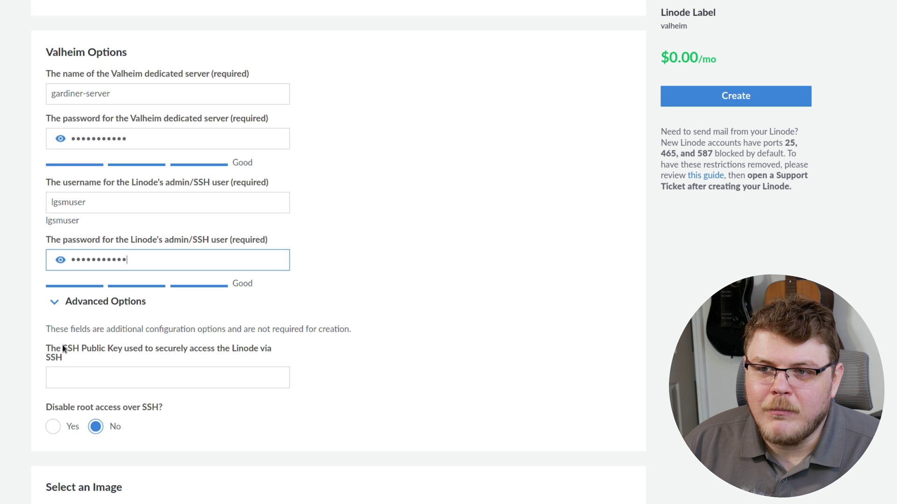
left_click_drag(65, 352, 139, 359)
left_click(139, 359)
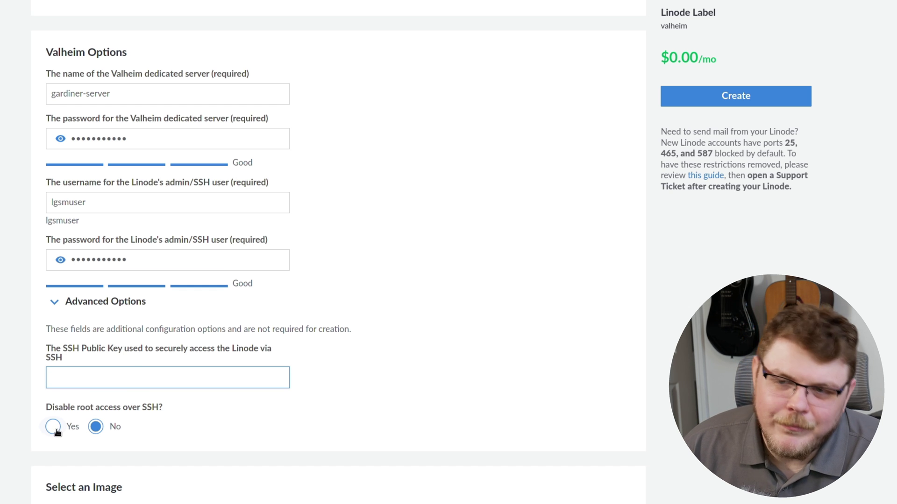
Place the Linode in the Newark, NJ region
scroll(134, 430, "down", 4)
scroll(54, 290, "down", 1)
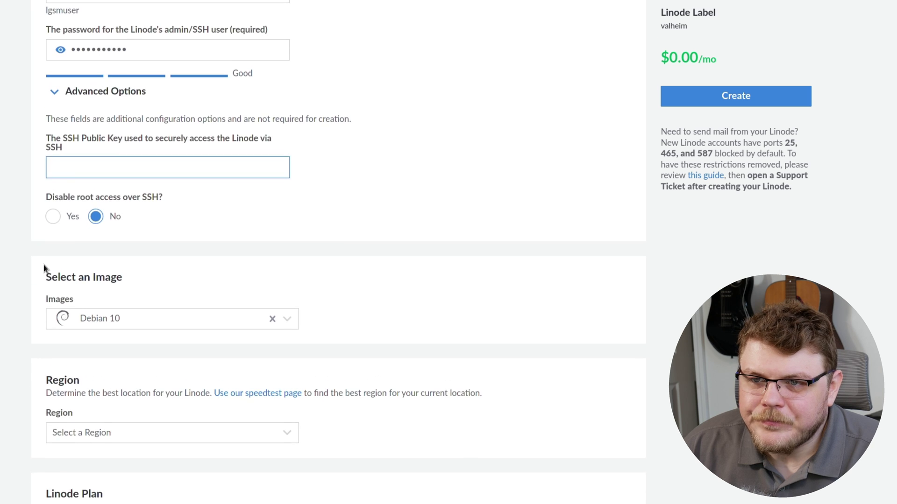
scroll(45, 268, "down", 2)
scroll(40, 194, "down", 1)
scroll(70, 173, "down", 3)
left_click(100, 187)
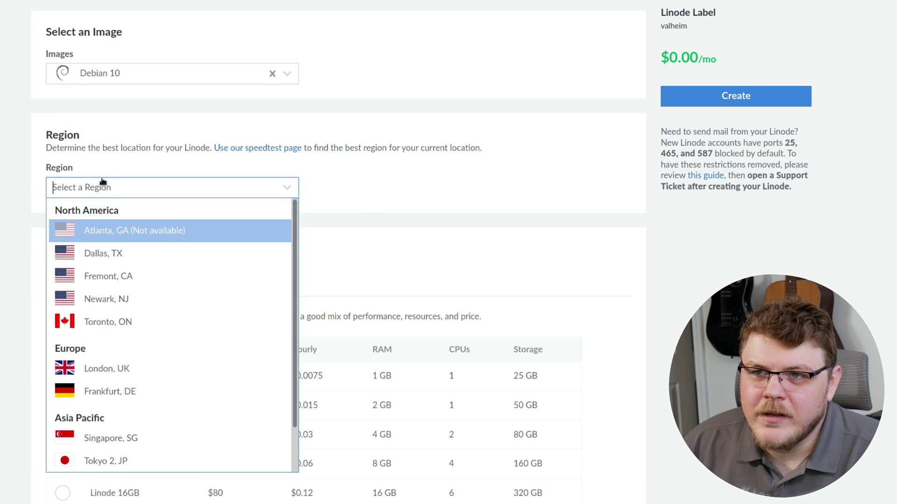
left_click(89, 167)
scroll(82, 187, "up", 2)
left_click(89, 257)
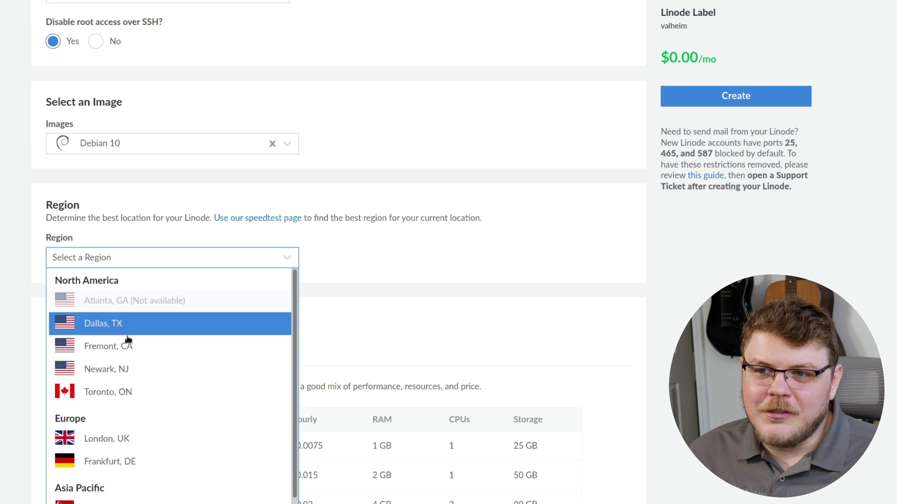
left_click(125, 372)
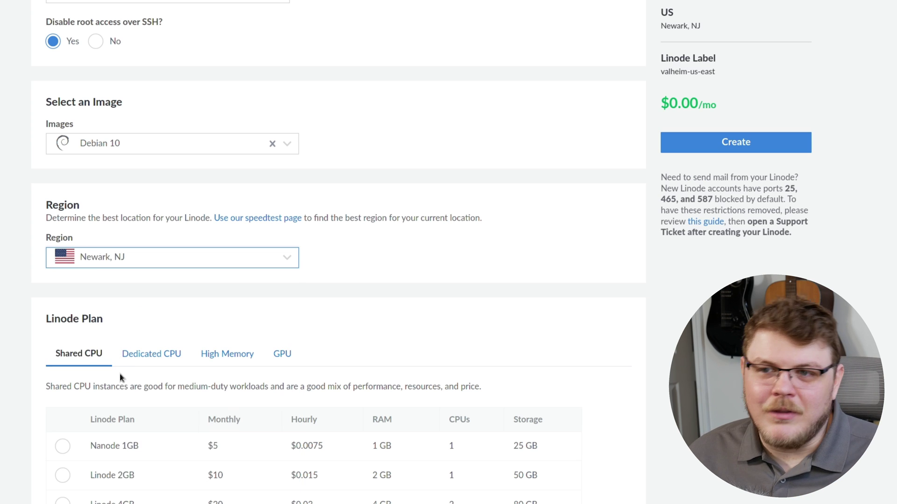
left_click(153, 241)
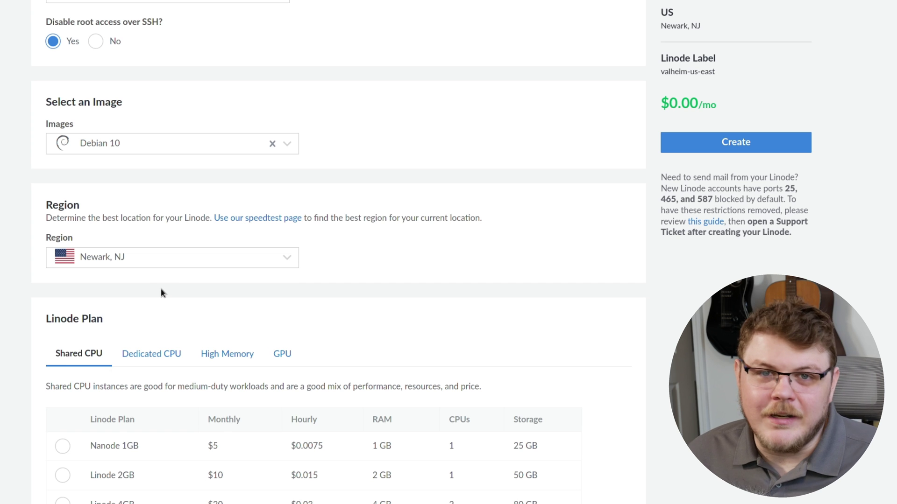
scroll(161, 294, "down", 5)
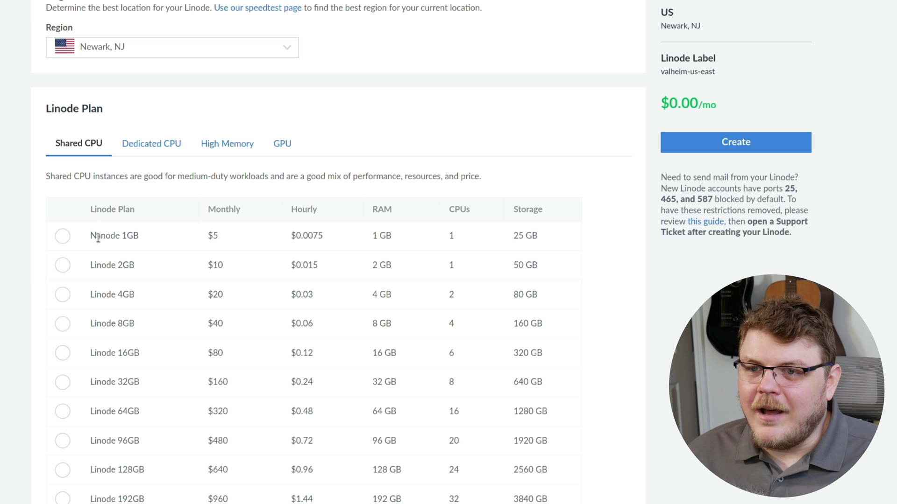
Pick the Linode 8GB shared CPU plan and check the valheim-us-east label
left_click(62, 324)
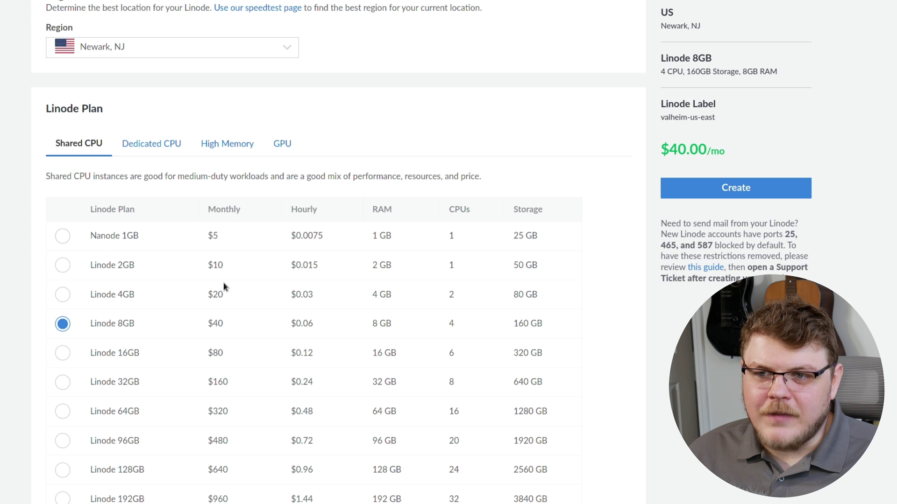
left_click_drag(457, 326, 425, 326)
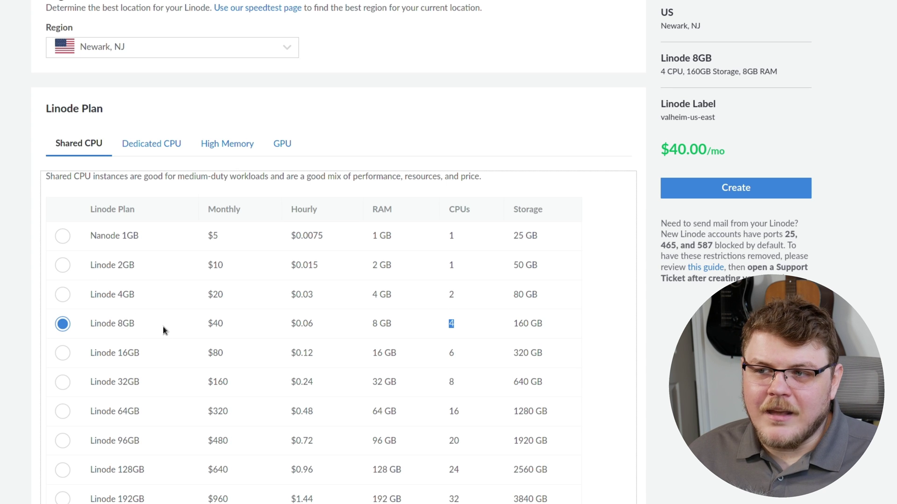
left_click(456, 321)
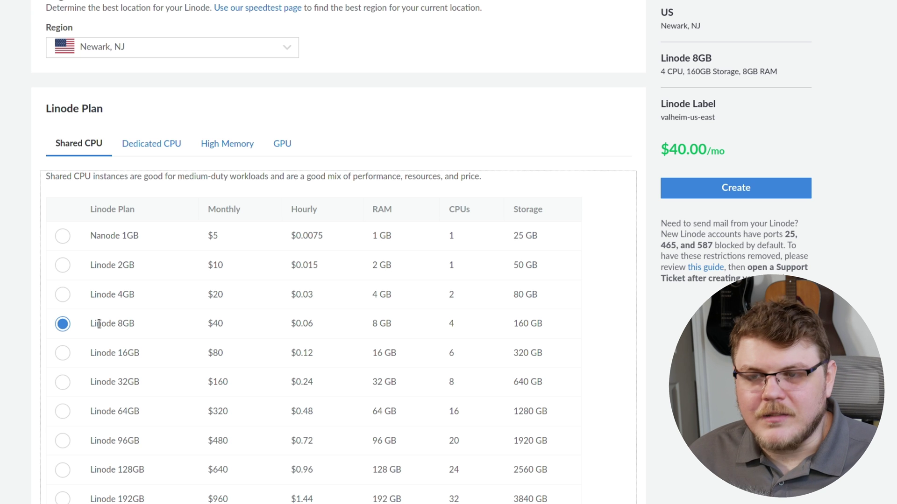
scroll(99, 323, "down", 6)
left_click(144, 286)
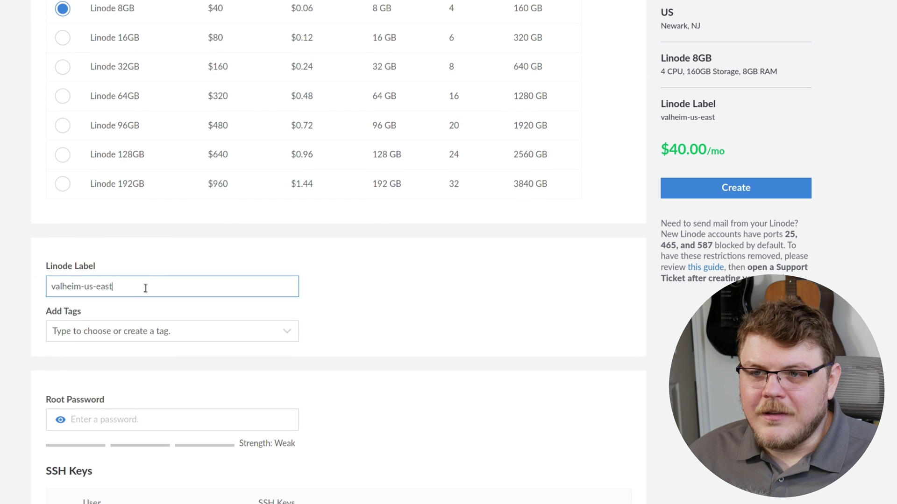
double_click(157, 284)
triple_click(162, 289)
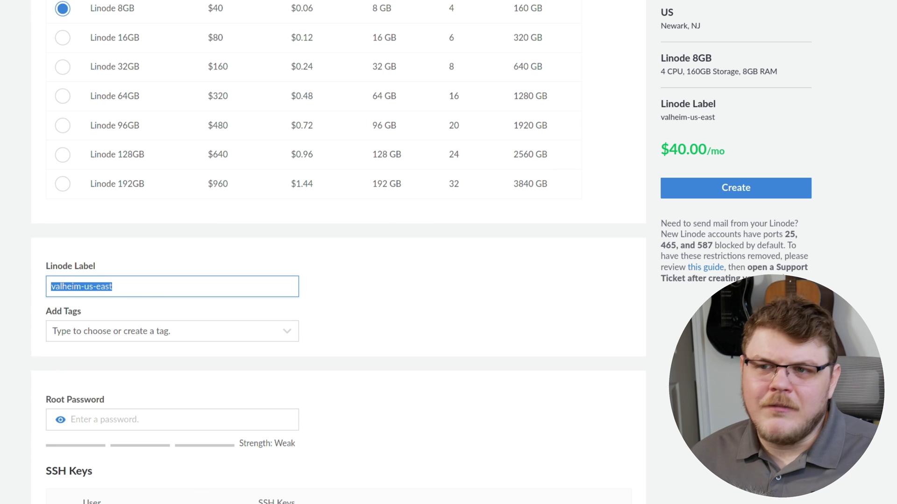
Add the game server tag to the Linode
left_click(124, 332)
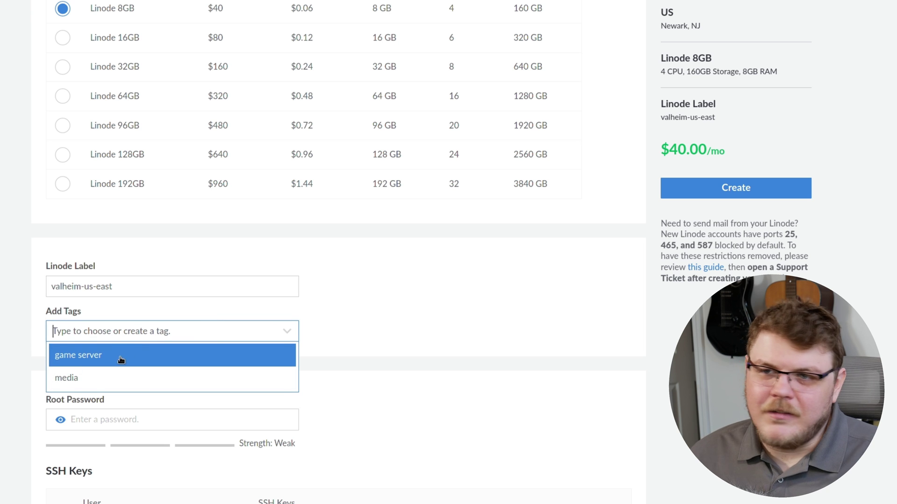
key("Escape")
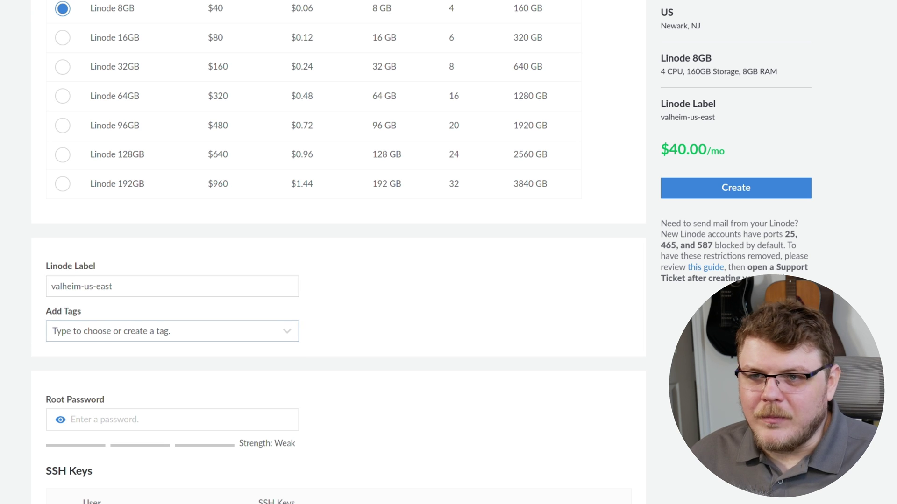
left_click(112, 330)
left_click(96, 353)
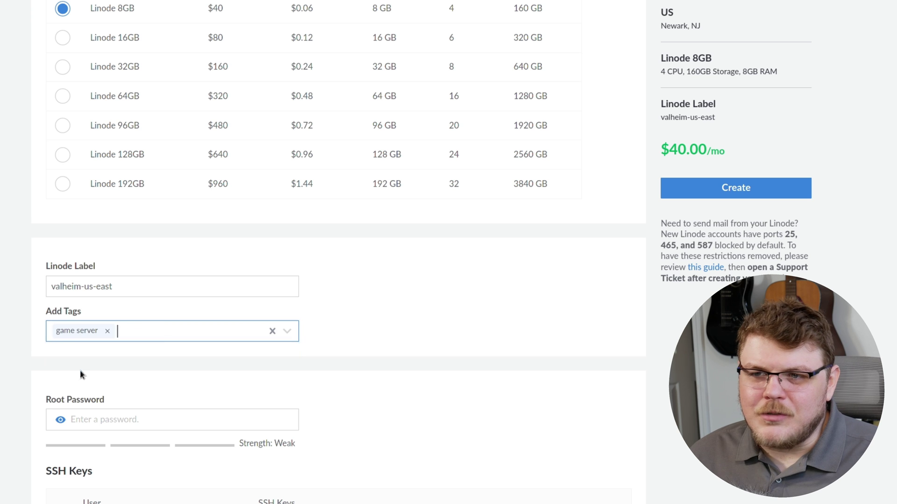
scroll(24, 401, "down", 1)
Enter a Good-rated root password
left_click(130, 348)
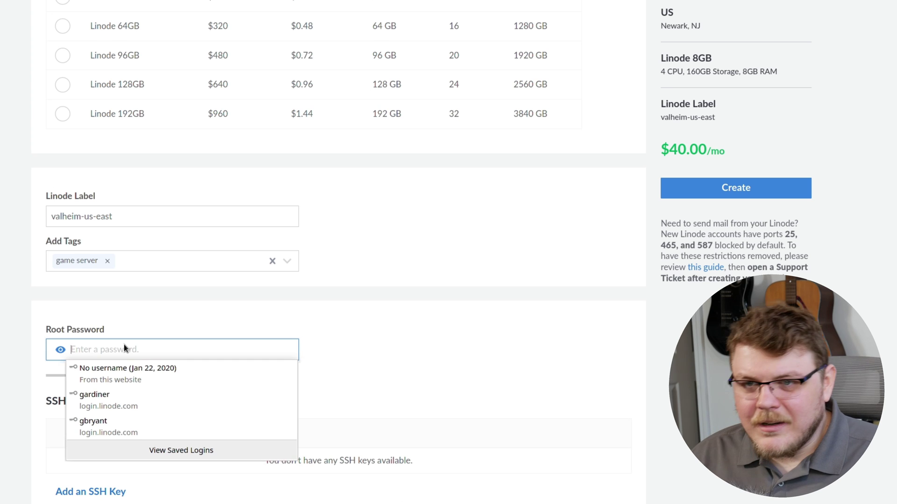
type("••")
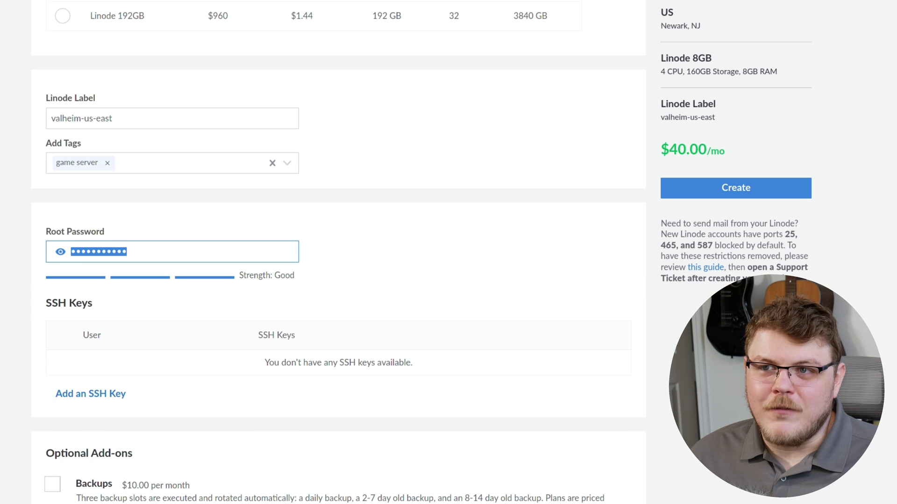
scroll(41, 350, "up", 15)
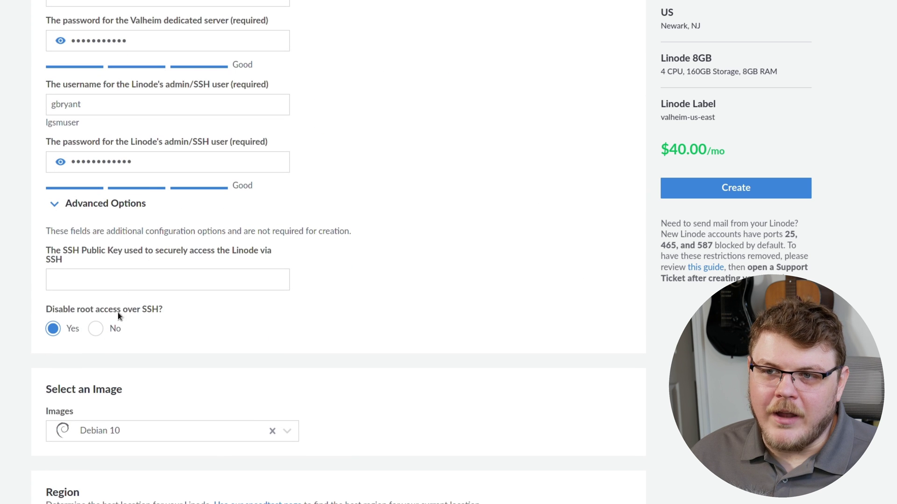
scroll(56, 316, "down", 15)
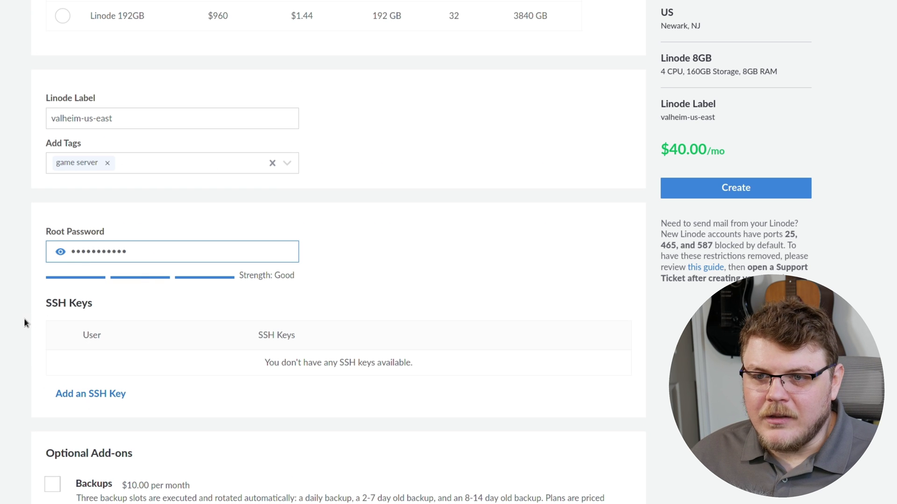
left_click(59, 305)
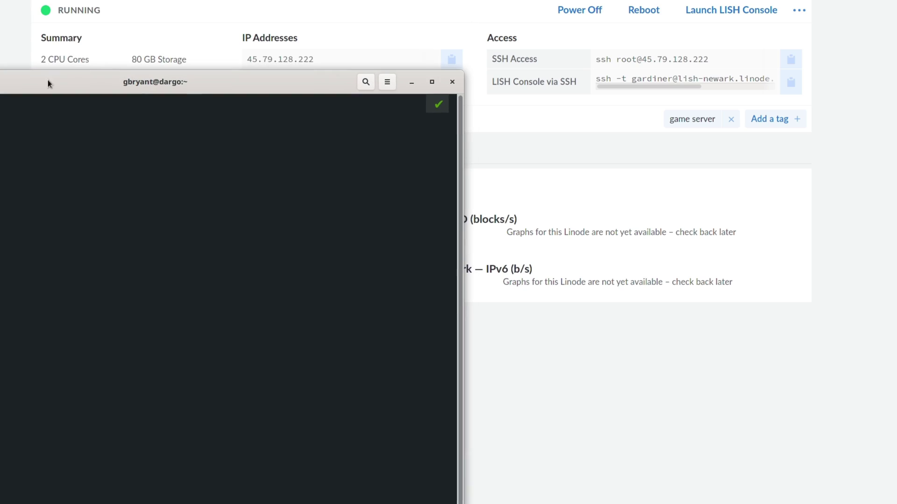
Start an ssh command for the admin user, ending with '@'
left_click_drag(45, 90, 38, 49)
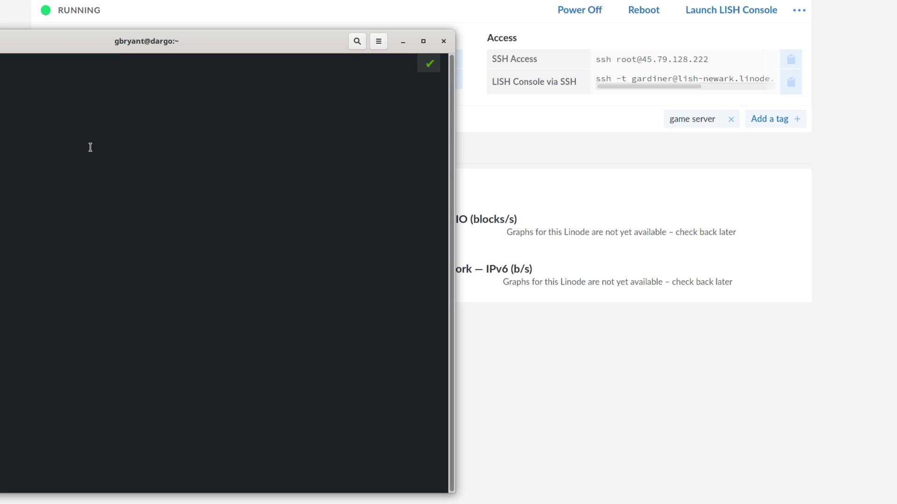
type("ssh")
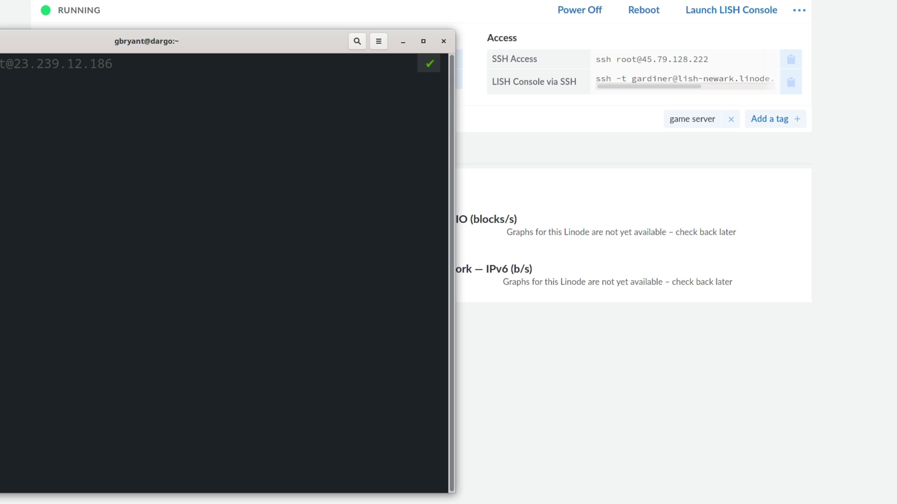
type("ga")
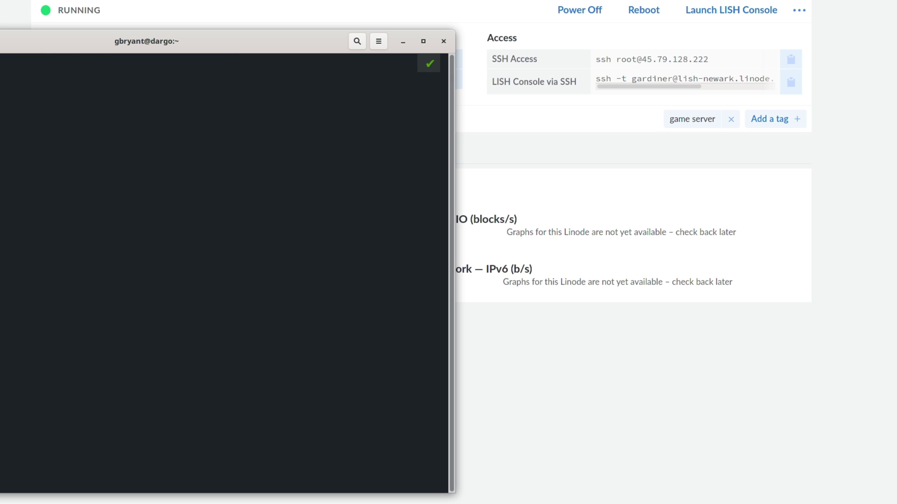
type("er")
type("@")
Copy the Linode's IPv4 address 45.79.128.222 and paste it after the '@'
key("alt+Tab")
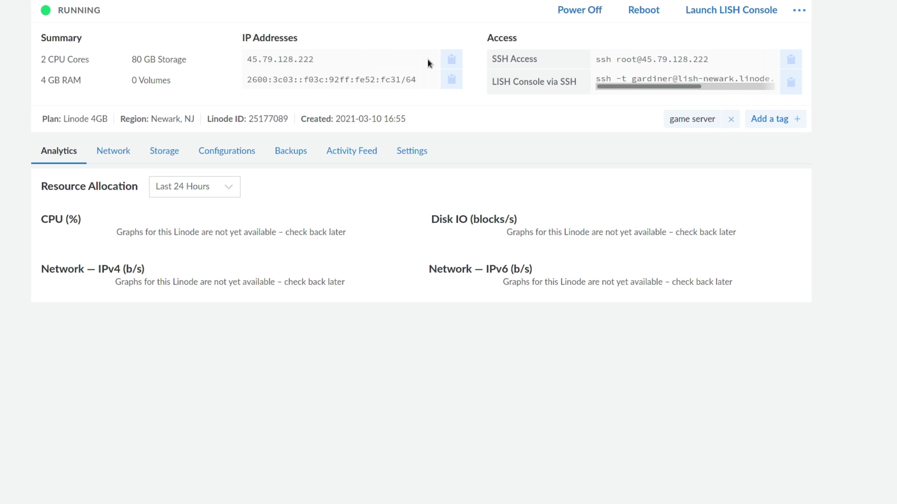
left_click(451, 59)
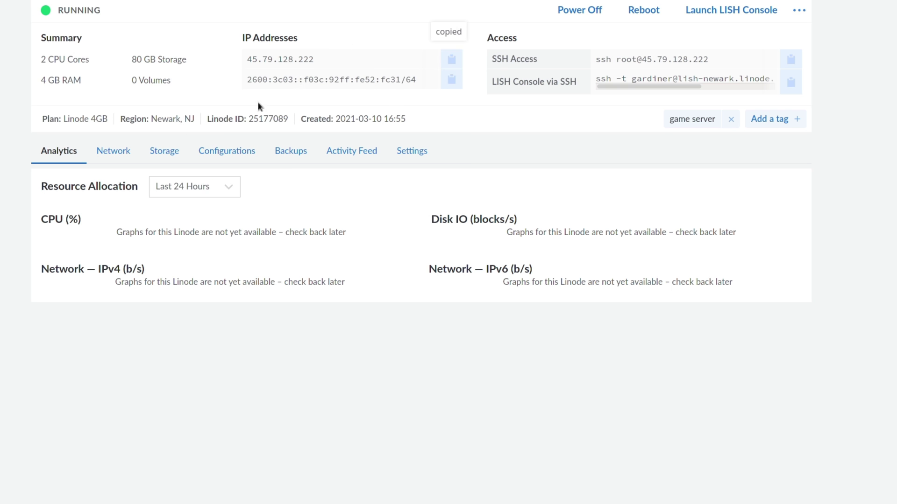
key("alt+Tab")
right_click(81, 133)
left_click(124, 171)
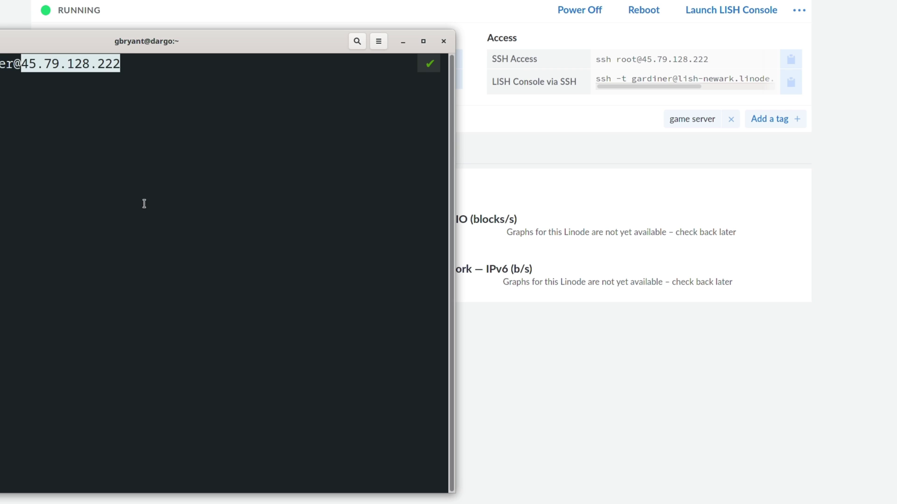
key("End")
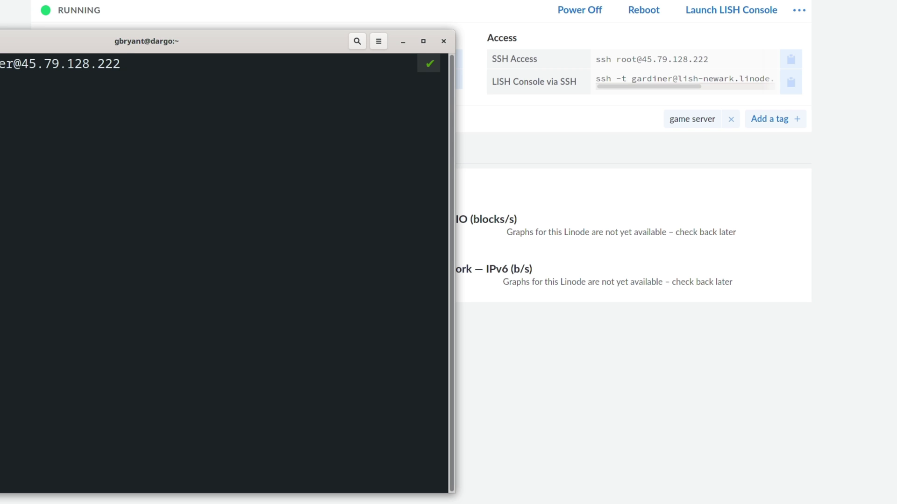
key("BackSpace")
Run ssh, accept the host key with yes, log in with the admin password, then clear the screen
key("Return")
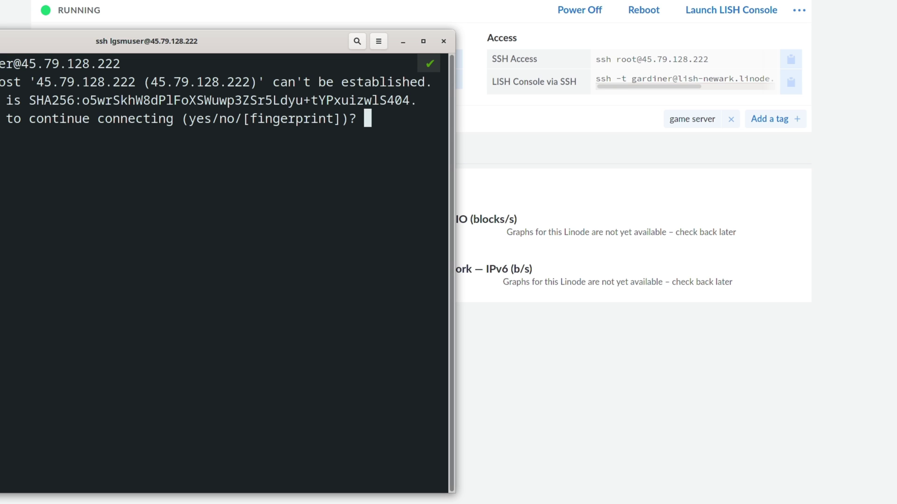
type("yes")
key("Return")
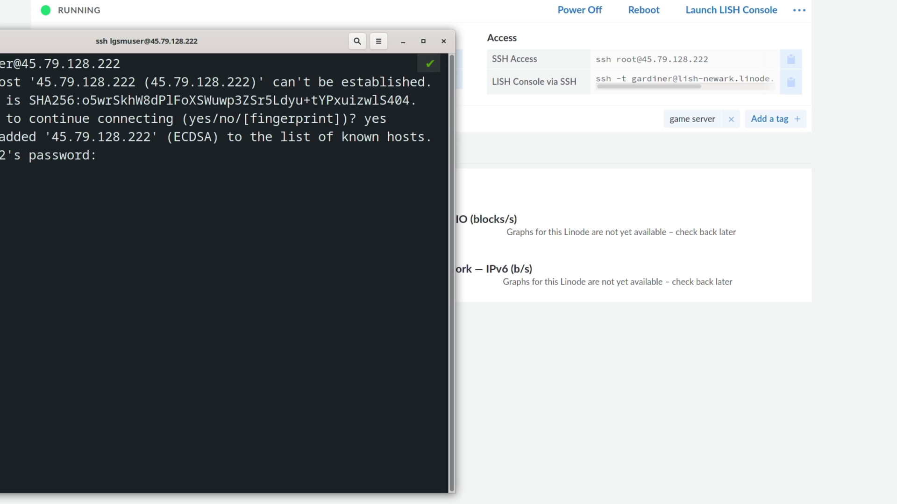
key("Return")
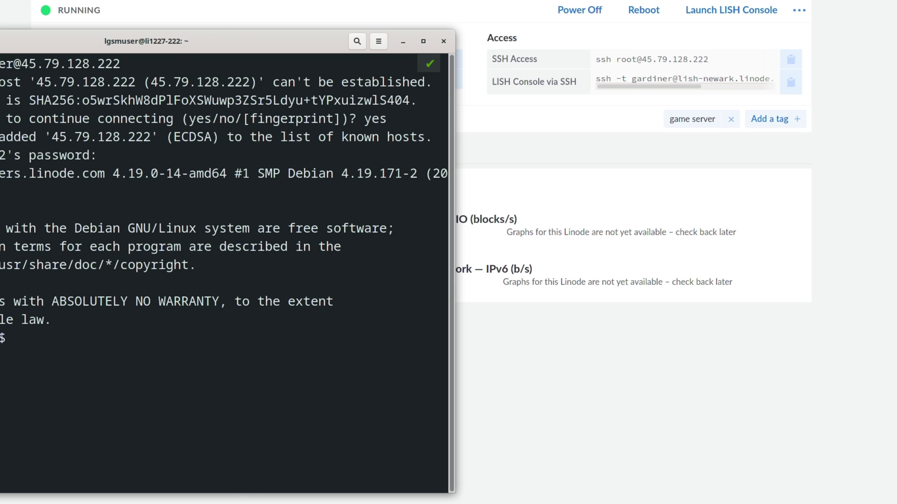
key("ctrl+l")
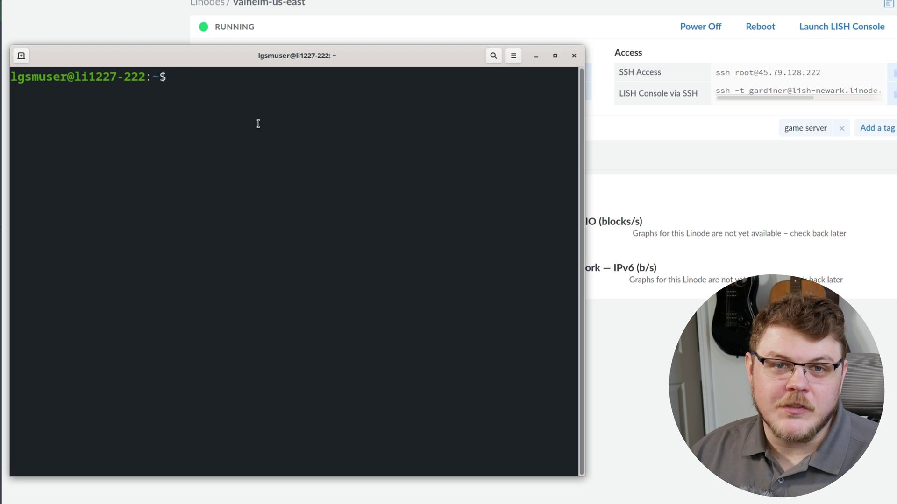
Run top to confirm valheim_server is running, then quit and clear the screen
type("top")
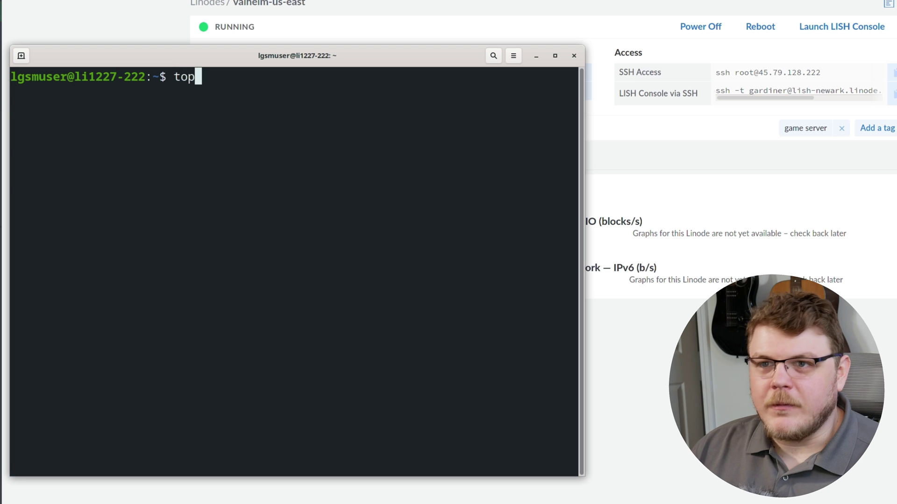
key("Return")
left_click_drag(584, 206, 726, 206)
double_click(542, 197)
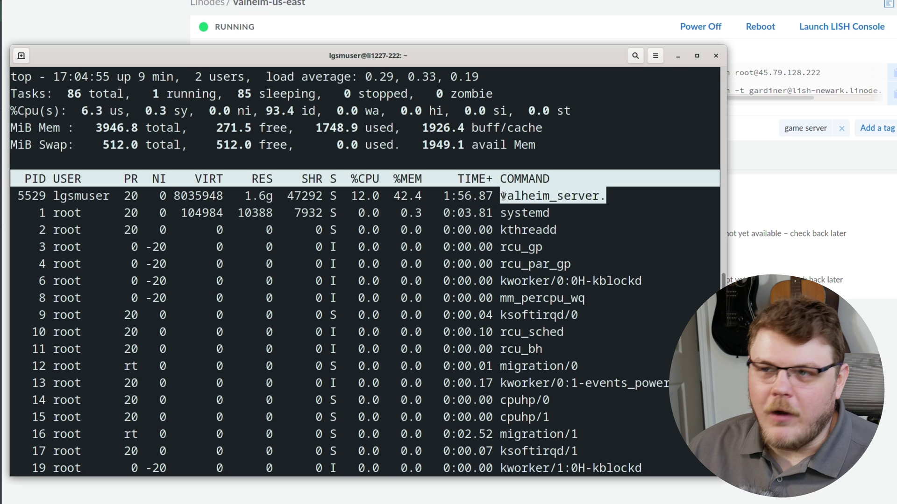
key("q")
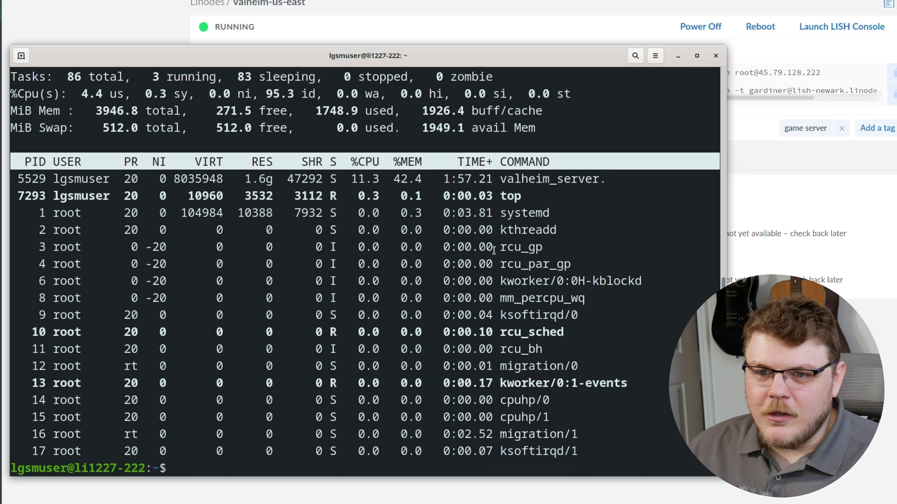
key("ctrl+l")
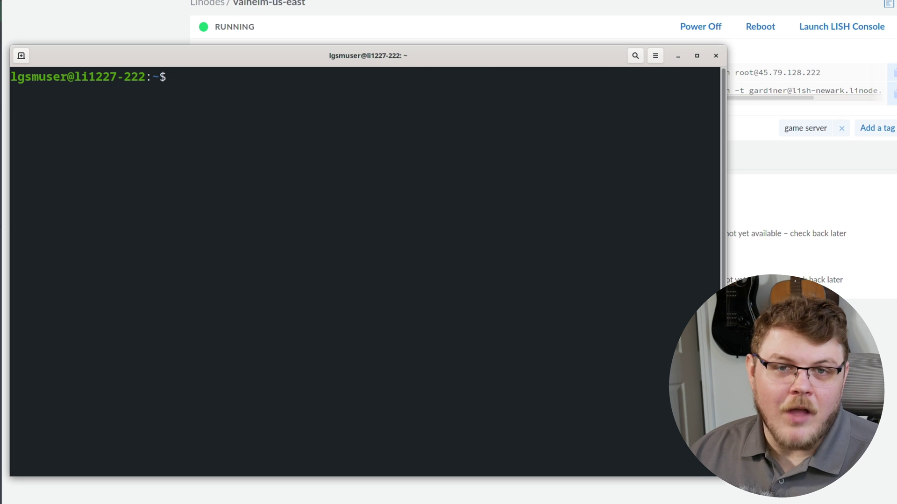
Run ./vhserver update to check the server for updates
type("./vhs")
key("Tab")
type("update")
key("Return")
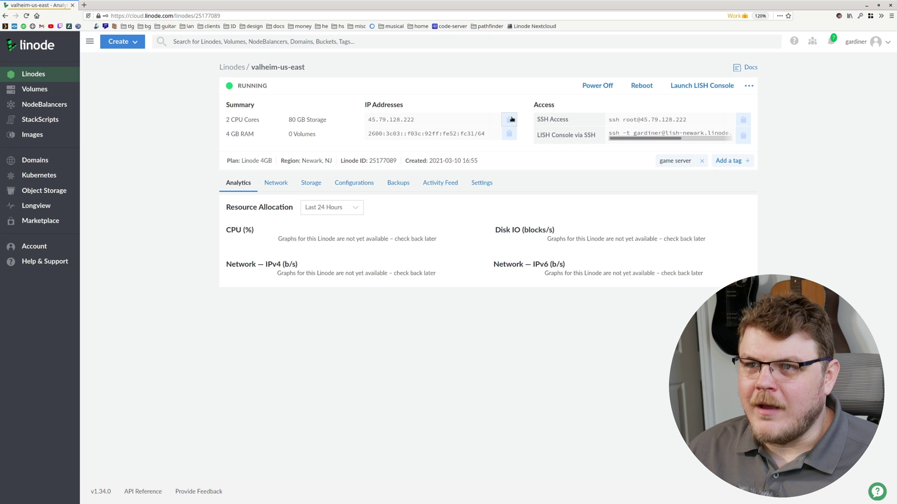
Copy the server's IPv4 address and launch Valheim with OpenGL using the existing character
left_click(511, 119)
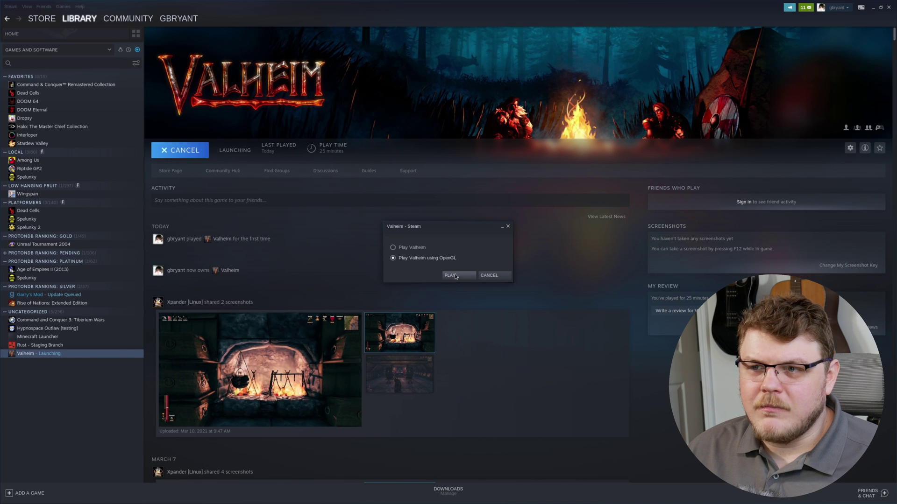
left_click(455, 277)
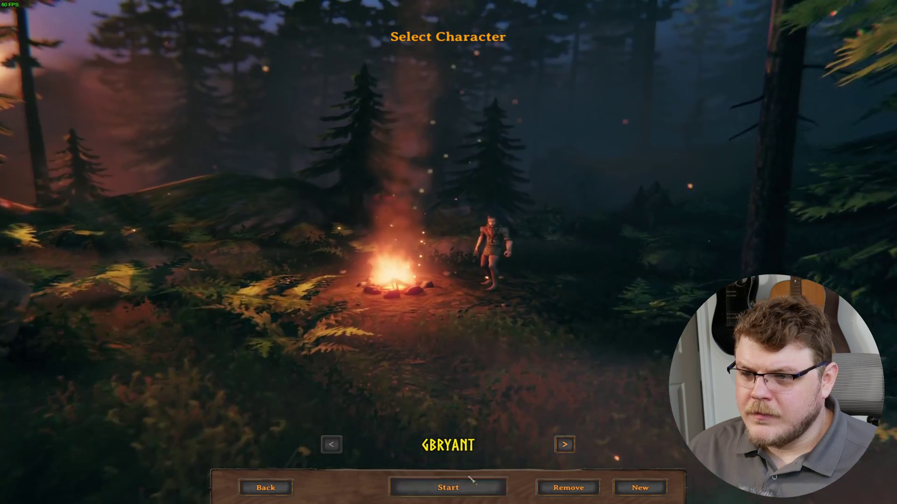
left_click(504, 486)
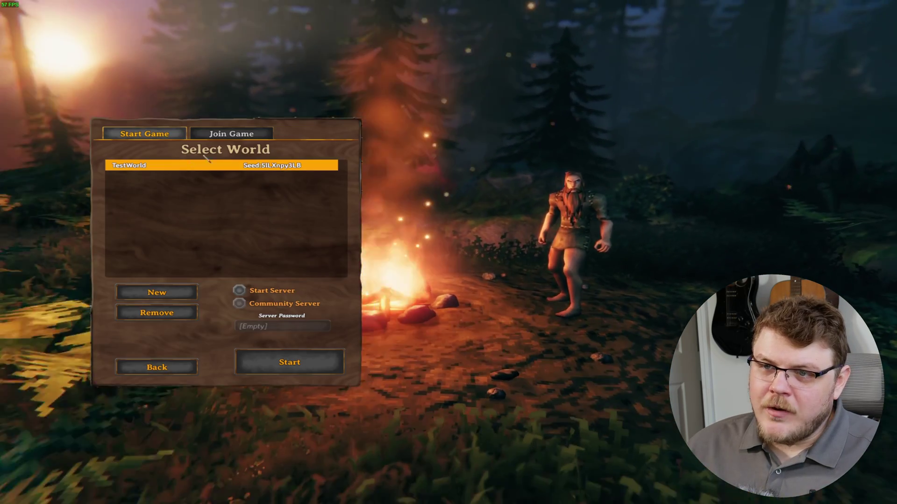
Enter 45.79.128.222:2456 in the Join IP field
left_click(231, 133)
left_click(341, 312)
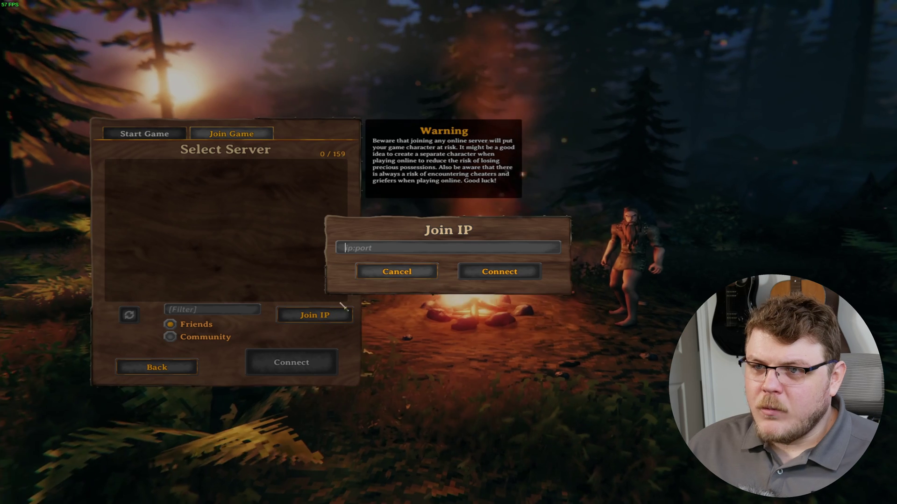
key("ctrl+v")
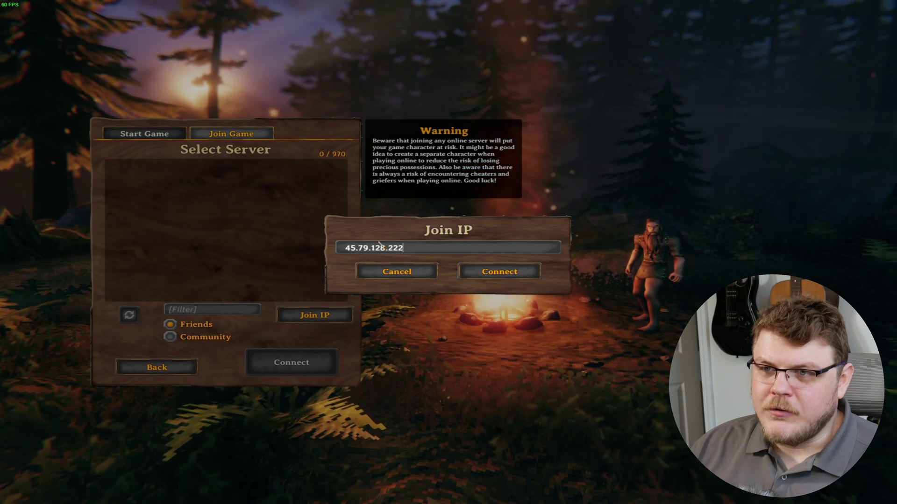
type(":")
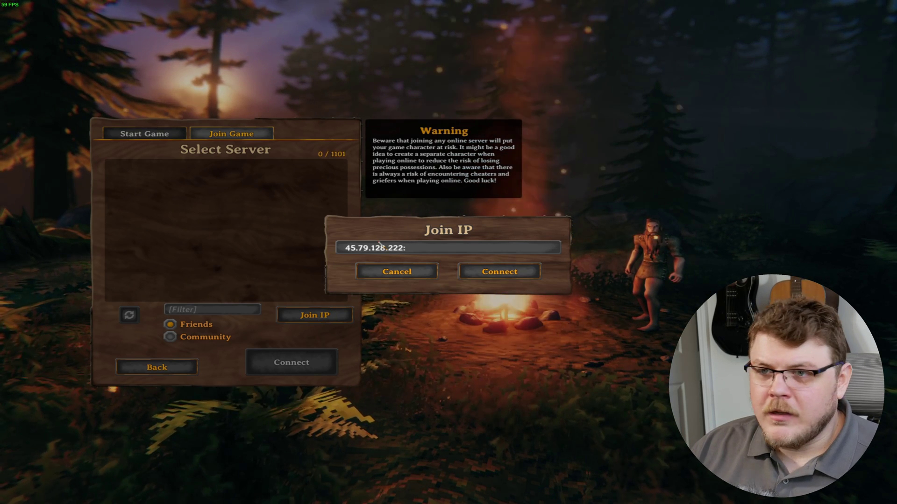
type("2456")
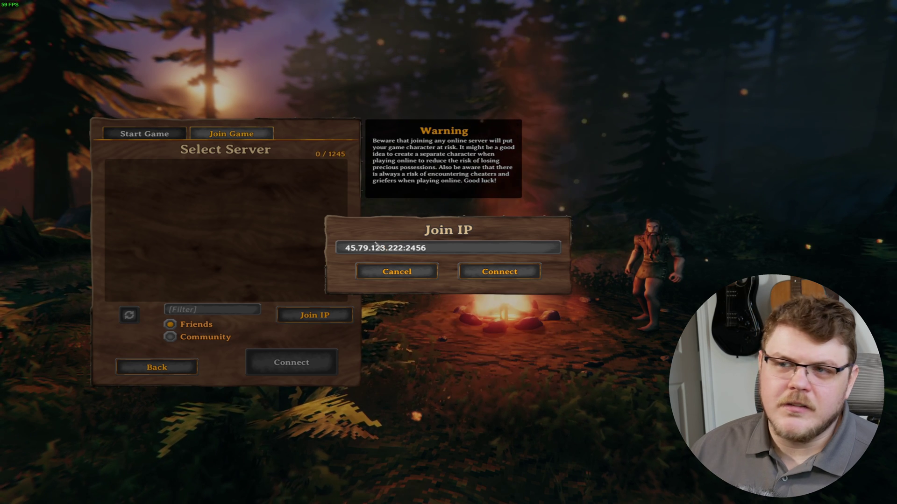
left_click_drag(403, 248, 436, 251)
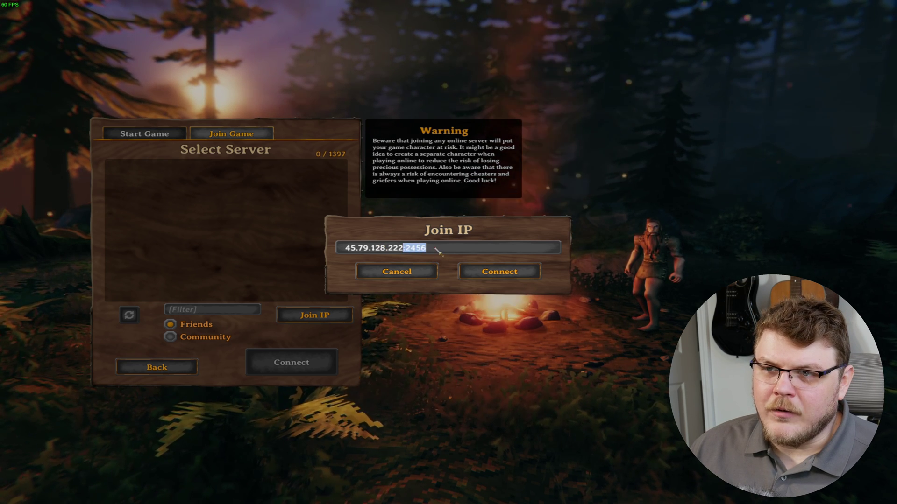
left_click(437, 251)
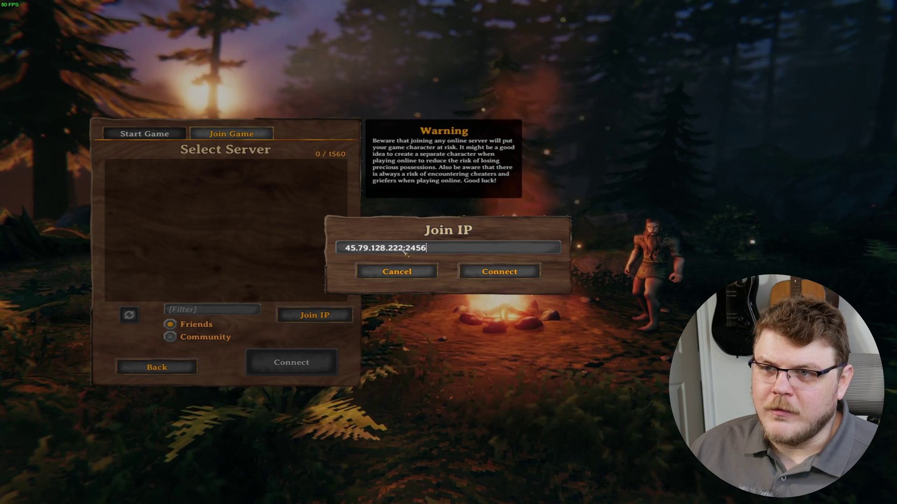
left_click_drag(404, 251, 344, 250)
left_click(483, 255)
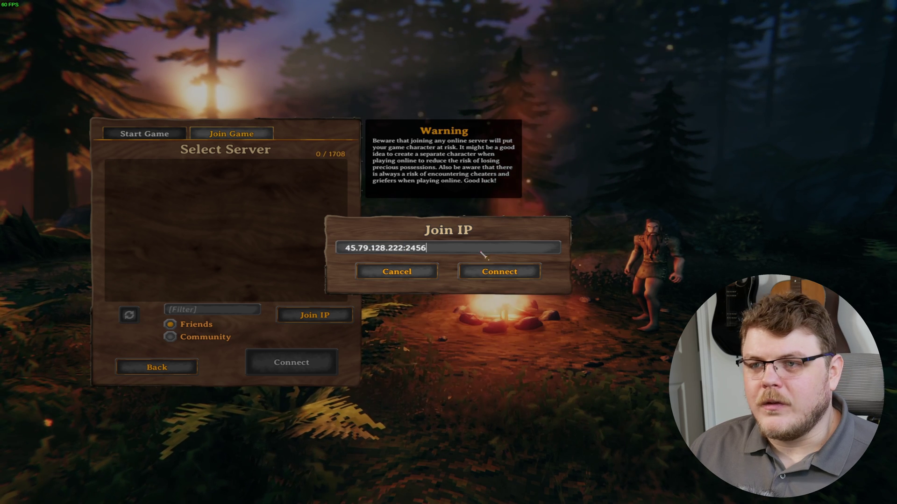
Connect to 45.79.128.222:2456, submit the server password, and walk around the Meadows spawn
left_click(496, 278)
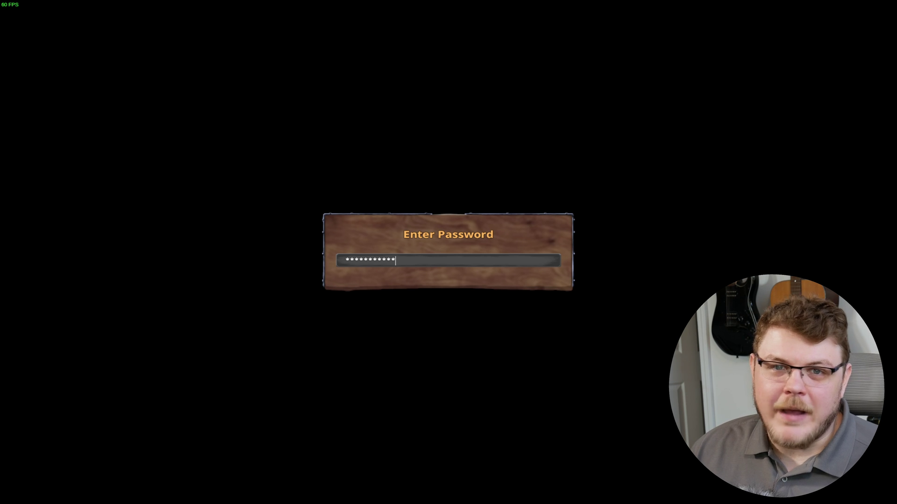
key("Return")
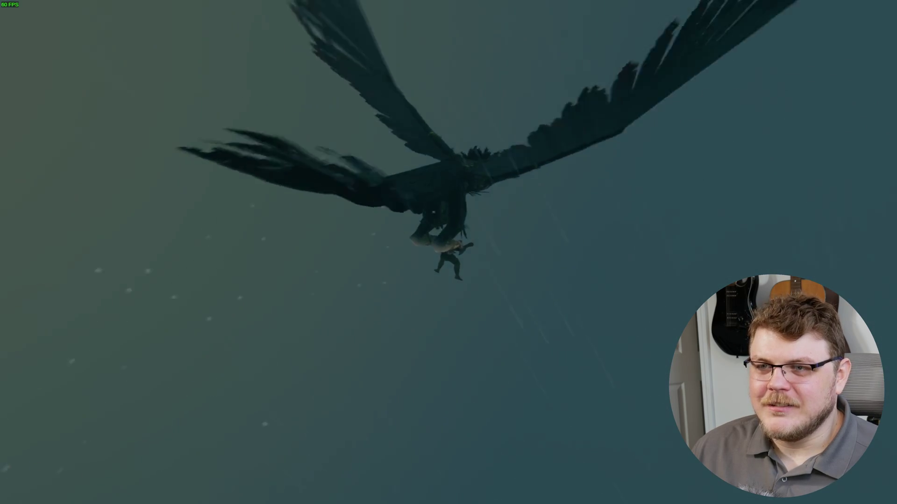
key("s")
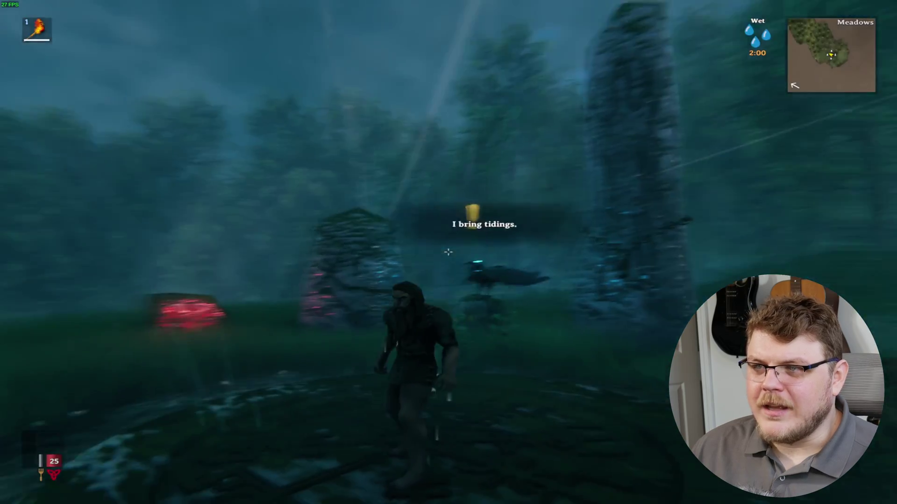
key("a")
key("w")
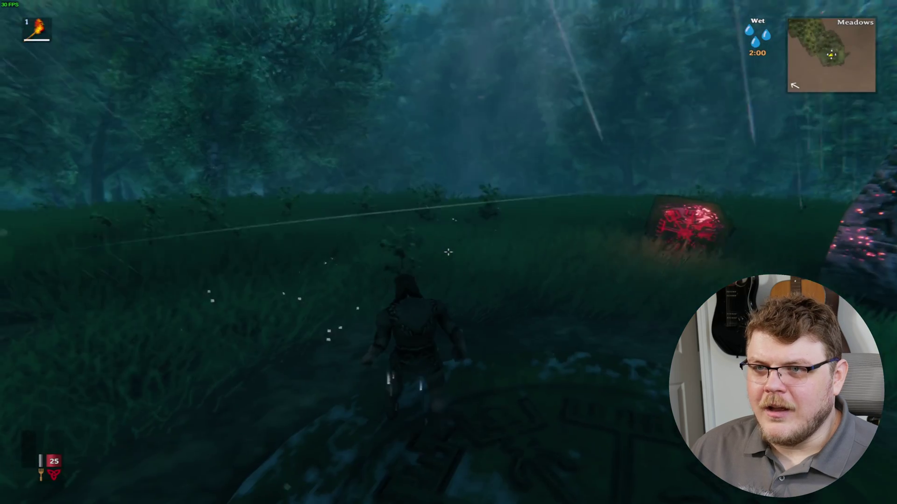
key("w")
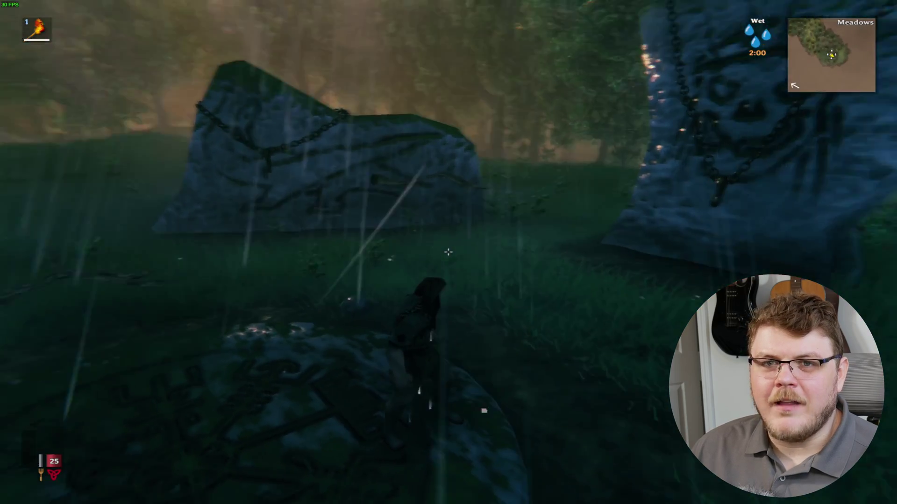